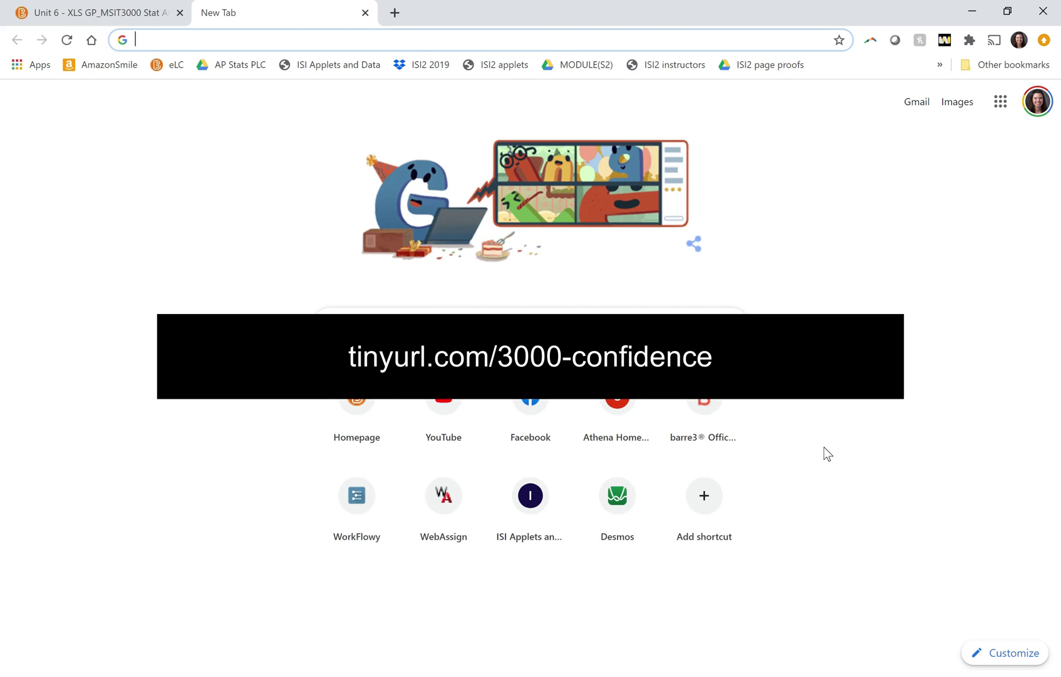
- Load tinyurl.com/3000-confidence in Chrome to reach the Simulating Confidence Intervals applet
text(tin)
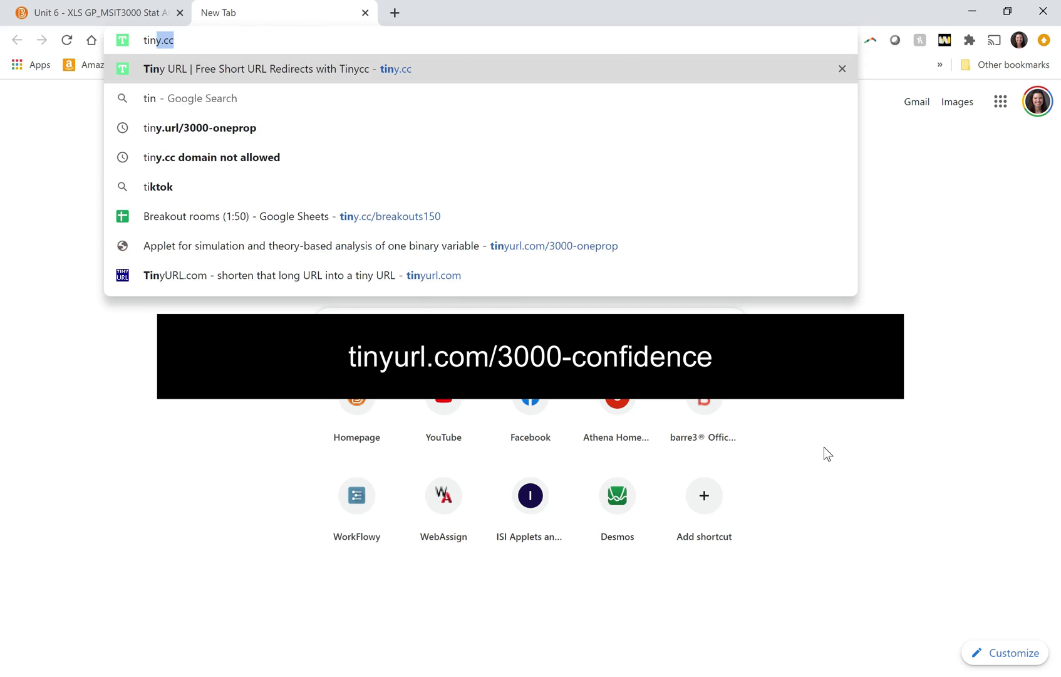
text(yurl.com/)
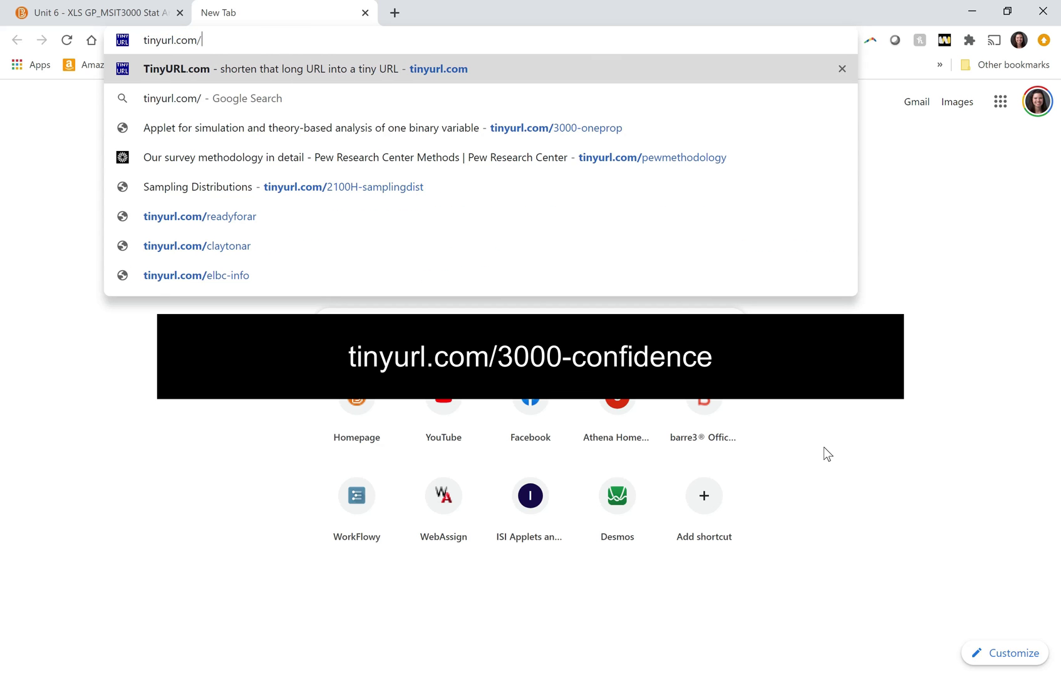
text(30)
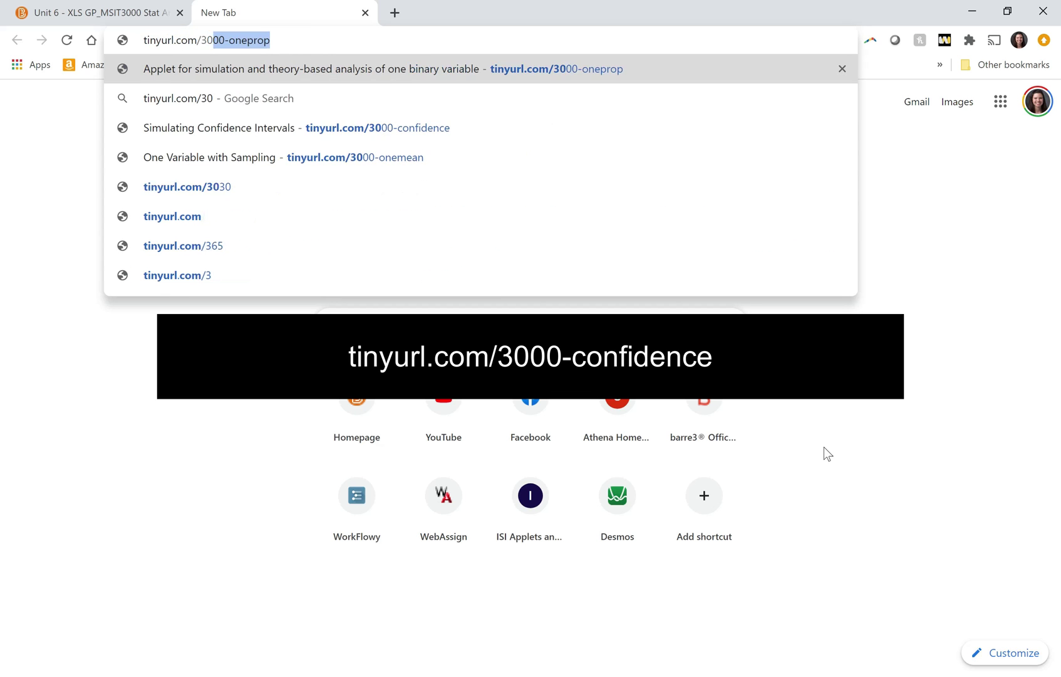
text(00-confidence)
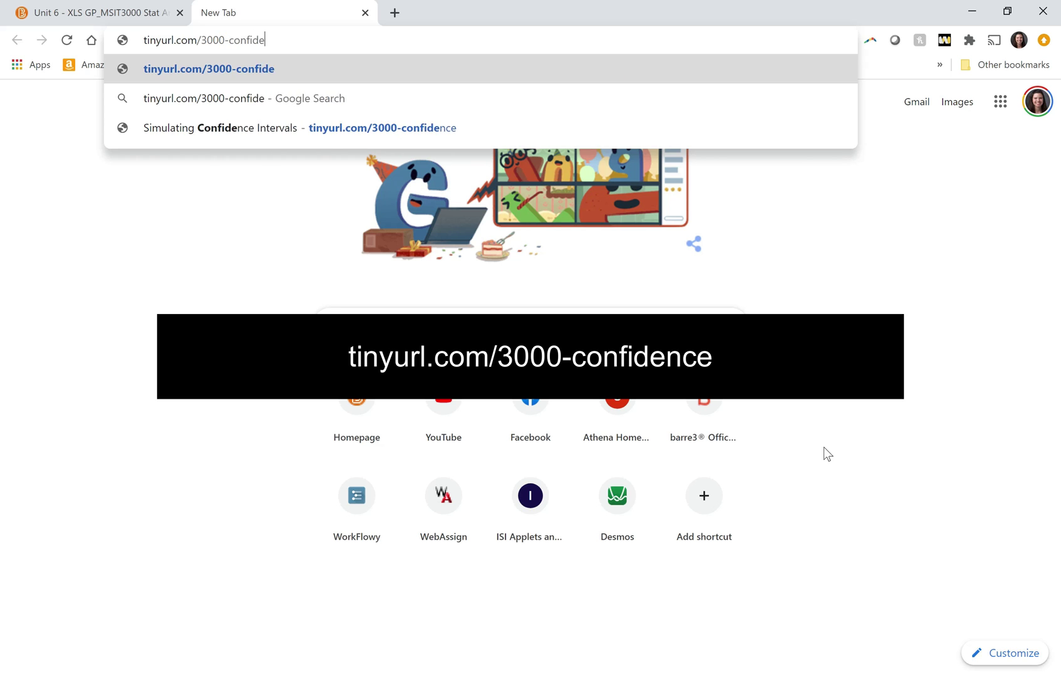
key(Return)
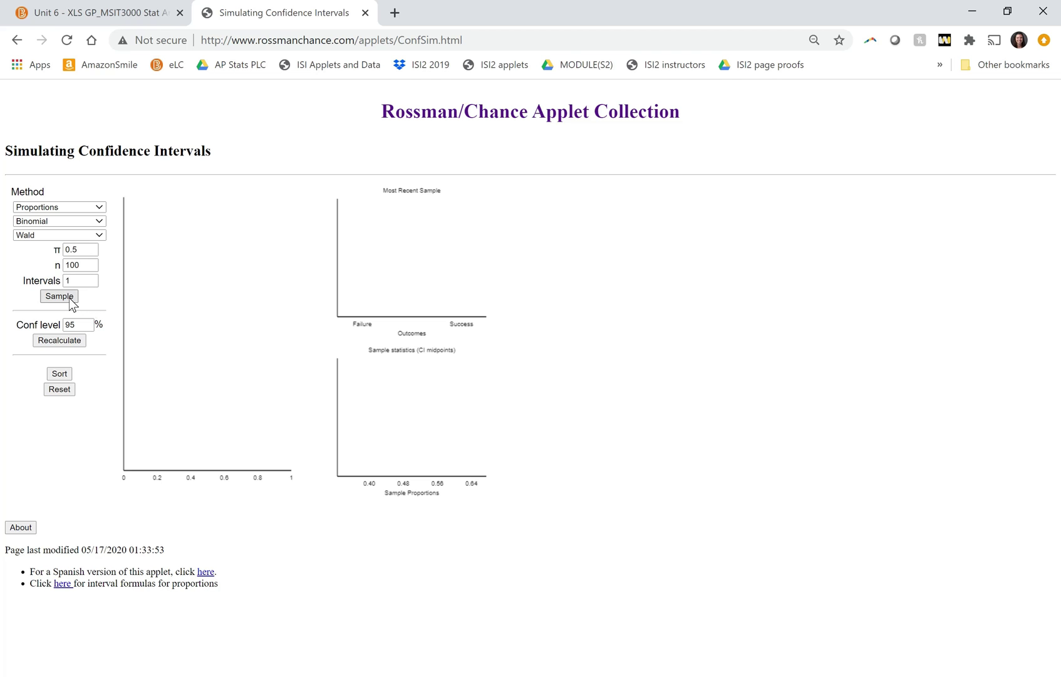
- Simulate one 95% interval from n=100 with π=0.5, then select the Intervals box
click(70, 298)
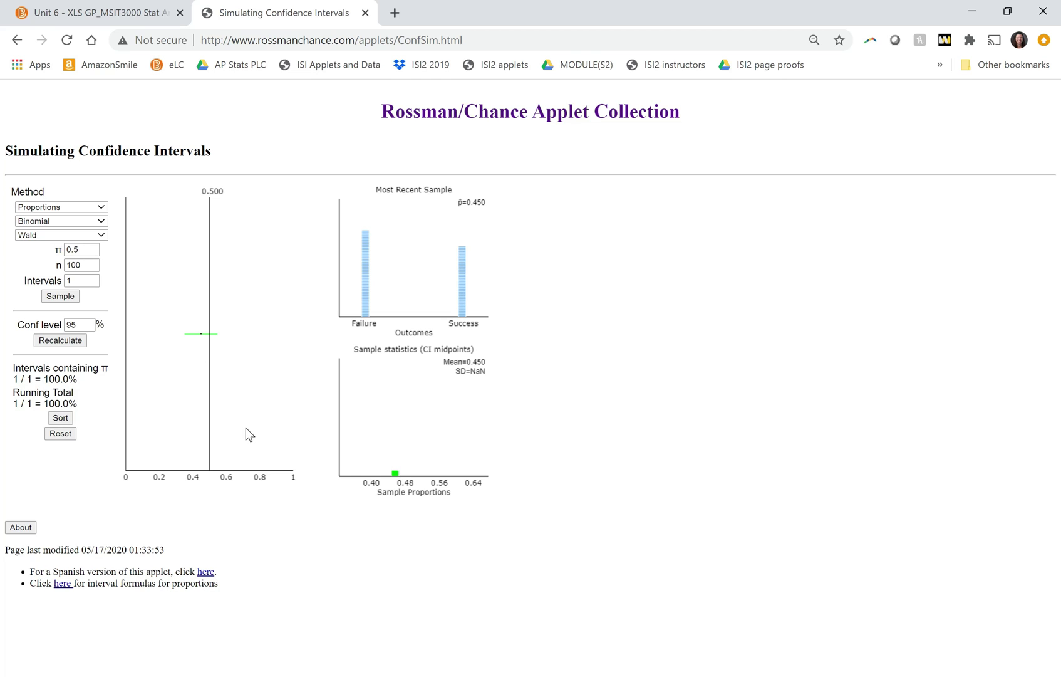
click(82, 281)
- Simulate 10 more intervals, then 100 more, for a running total of 111
text(0)
click(67, 297)
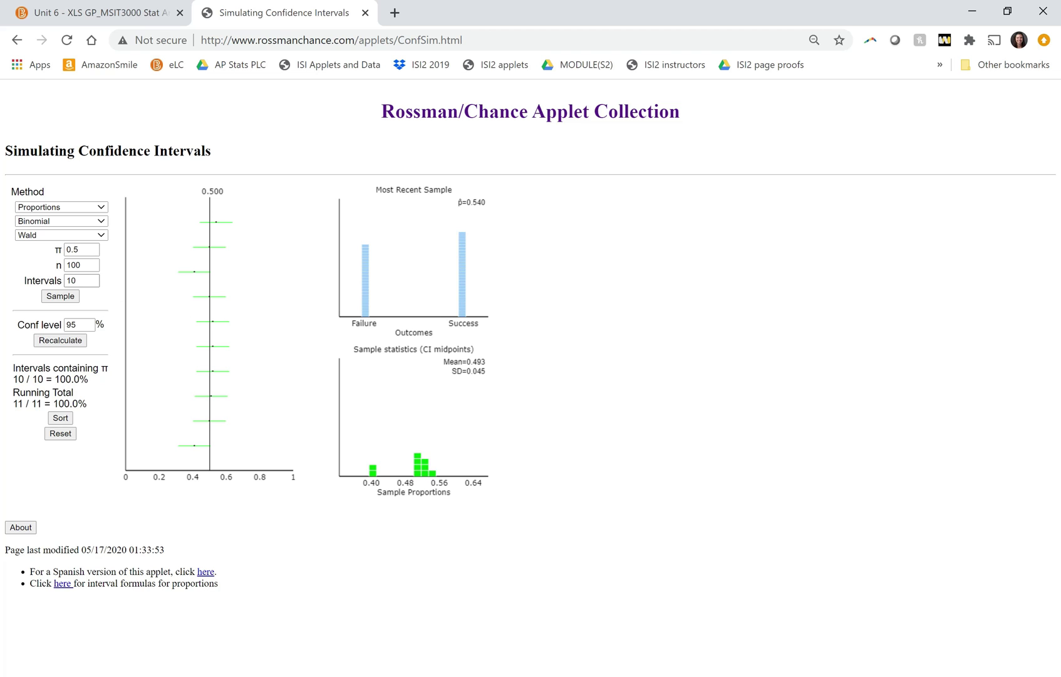
click(88, 280)
text(0)
click(61, 296)
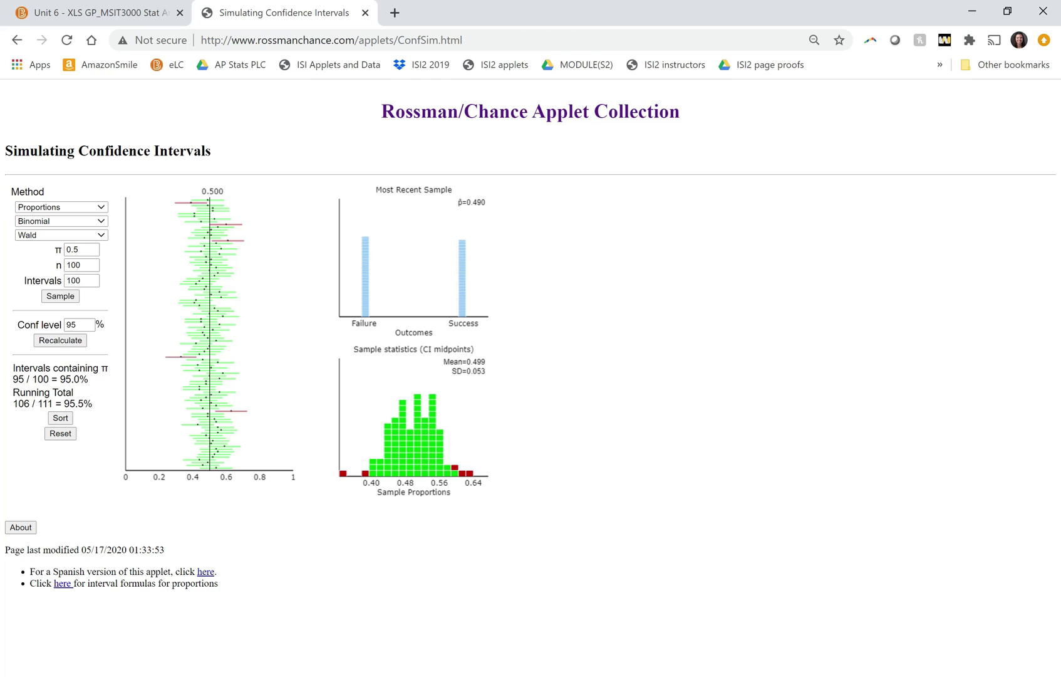
- Highlight the 95.5% running total, clear the highlight, and switch to Drawboard PDF
drag(19, 403, 93, 404)
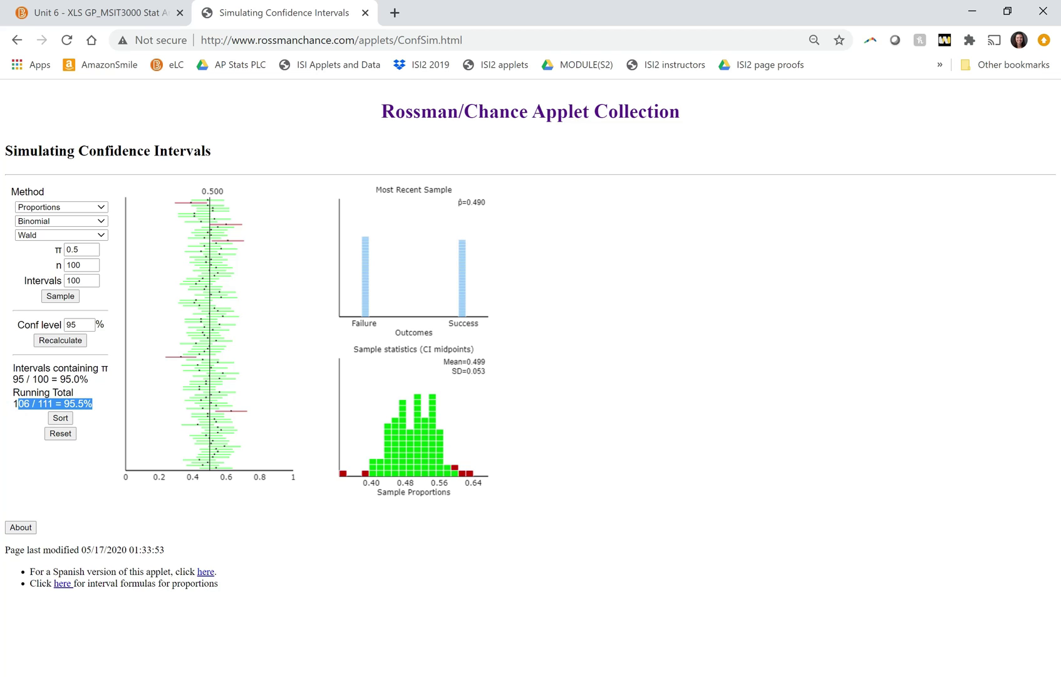
click(103, 429)
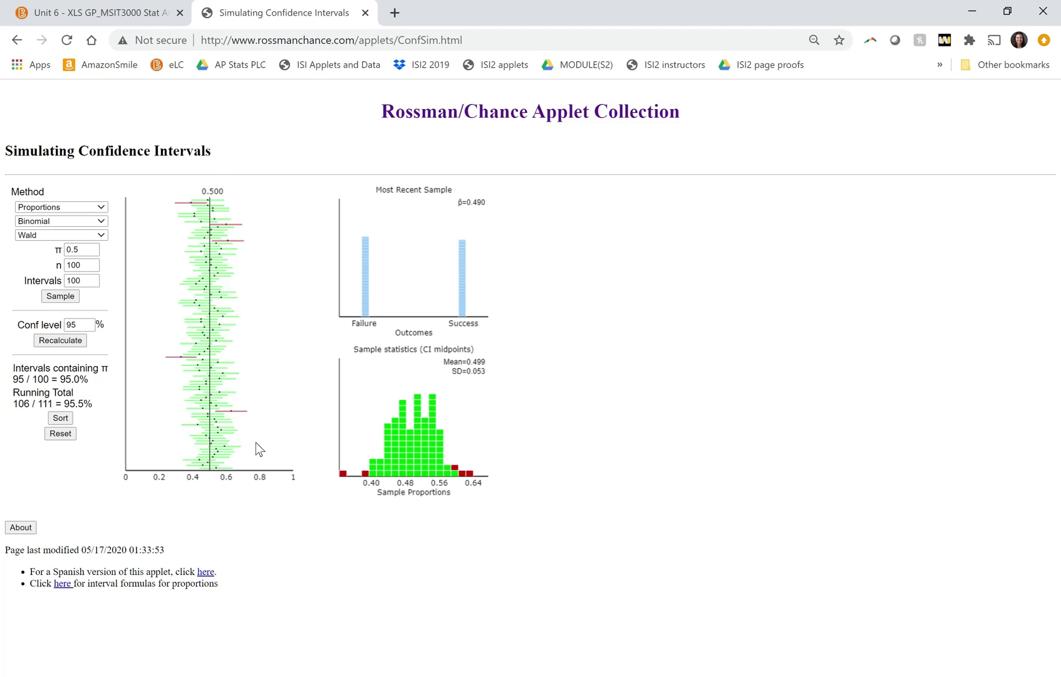
key(alt+Tab)
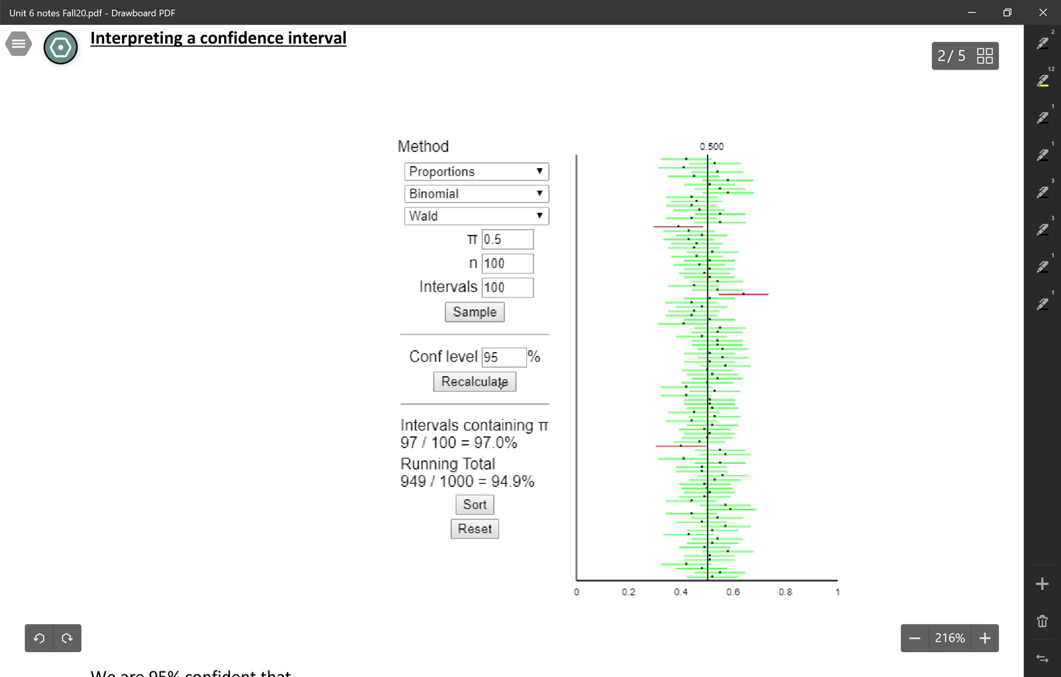
- Handwrite 'Pretend we know' at the top of the notes page
drag(130, 68, 133, 78)
drag(146, 77, 166, 81)
mouse_move(172, 69)
mouse_down()
mouse_move(182, 82)
mouse_move(213, 82)
mouse_up()
mouse_move(214, 82)
mouse_down()
mouse_move(228, 68)
mouse_move(265, 73)
mouse_up()
drag(267, 78, 275, 78)
mouse_move(302, 69)
mouse_down()
mouse_move(303, 86)
mouse_move(316, 85)
mouse_up()
drag(320, 77, 348, 81)
mouse_move(350, 75)
mouse_down()
mouse_move(356, 84)
mouse_move(364, 72)
mouse_move(389, 99)
mouse_move(396, 82)
mouse_up()
- Continue with 'population proportion 0.5' and an arrow down to the 0.500 line
drag(404, 78, 416, 99)
drag(413, 82, 434, 86)
mouse_move(442, 69)
mouse_down()
mouse_move(444, 84)
mouse_move(458, 86)
mouse_up()
mouse_move(466, 69)
mouse_down()
mouse_move(467, 84)
mouse_move(472, 76)
mouse_up()
drag(478, 79, 488, 80)
mouse_move(495, 80)
mouse_down()
mouse_move(519, 99)
mouse_move(528, 84)
mouse_up()
drag(534, 79, 555, 81)
mouse_move(560, 80)
mouse_down()
mouse_move(562, 98)
mouse_move(568, 83)
mouse_up()
drag(575, 80, 587, 87)
drag(586, 82, 604, 85)
drag(600, 79, 609, 79)
mouse_move(617, 76)
mouse_down()
mouse_move(617, 85)
mouse_move(640, 87)
mouse_up()
mouse_move(641, 81)
mouse_down()
mouse_move(680, 71)
mouse_move(712, 84)
mouse_move(715, 70)
mouse_move(707, 132)
mouse_up()
click(698, 84)
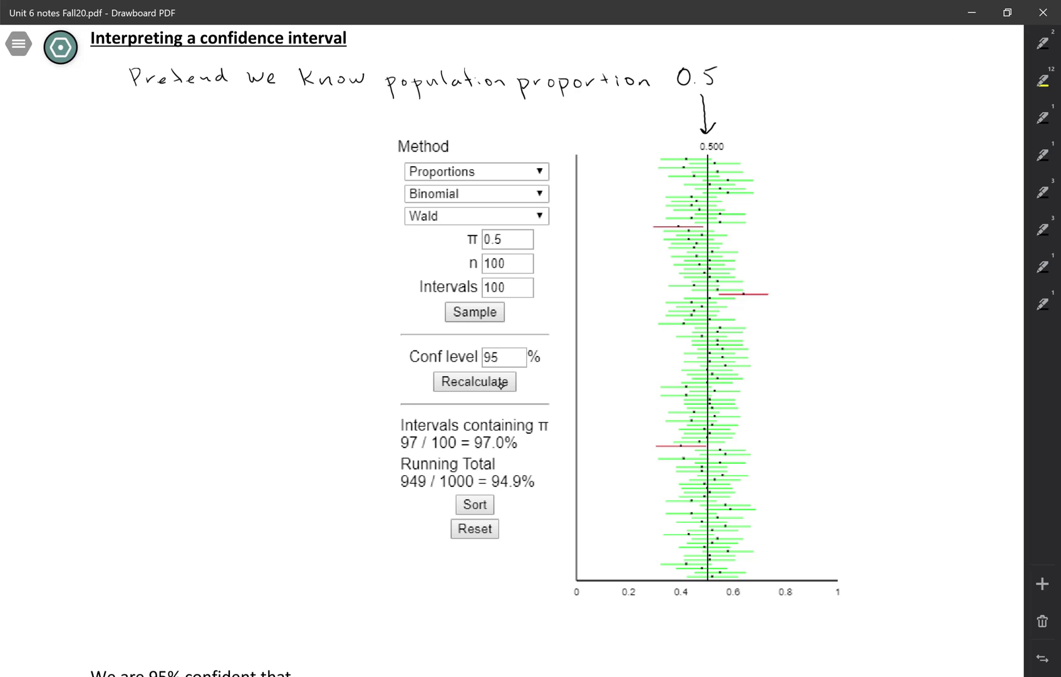
- Sketch an interval line through a dot, with an arrow labelling the dot p̂
click(182, 132)
drag(182, 132, 273, 121)
drag(181, 132, 96, 136)
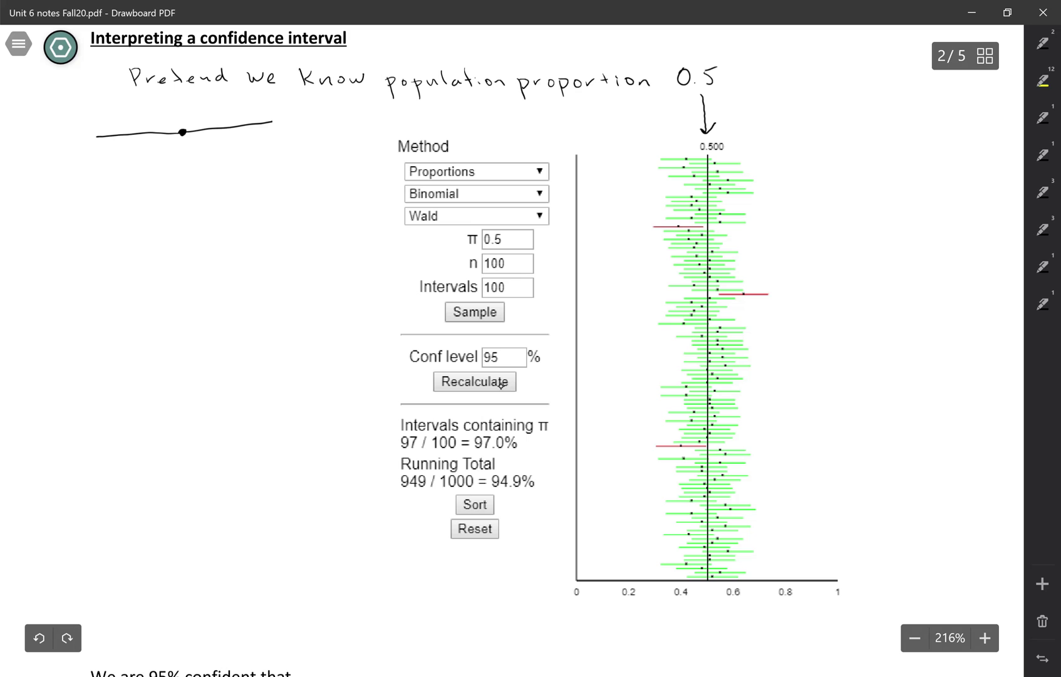
drag(183, 146, 186, 170)
drag(185, 187, 187, 186)
- Brace the right half of the sketched interval and label it 'margin of error'
mouse_move(191, 142)
mouse_down()
mouse_move(271, 126)
mouse_move(229, 155)
mouse_up()
mouse_move(237, 150)
mouse_down()
mouse_move(246, 161)
mouse_move(268, 146)
mouse_move(227, 170)
mouse_up()
mouse_move(236, 160)
mouse_down()
mouse_move(232, 174)
mouse_move(250, 165)
mouse_up()
drag(253, 170, 269, 163)
drag(275, 162, 285, 161)
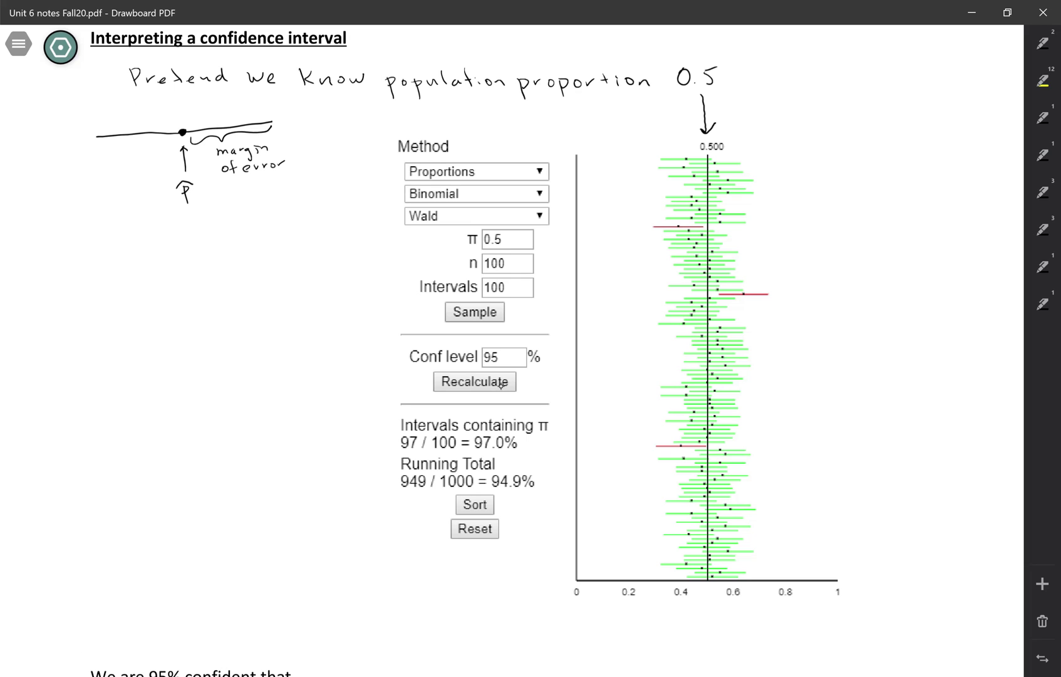
- Brace the top intervals as 'most capture the parameter' and arrow the red one as 'a few don't'
mouse_move(756, 153)
mouse_down()
mouse_move(771, 215)
mouse_move(761, 227)
mouse_up()
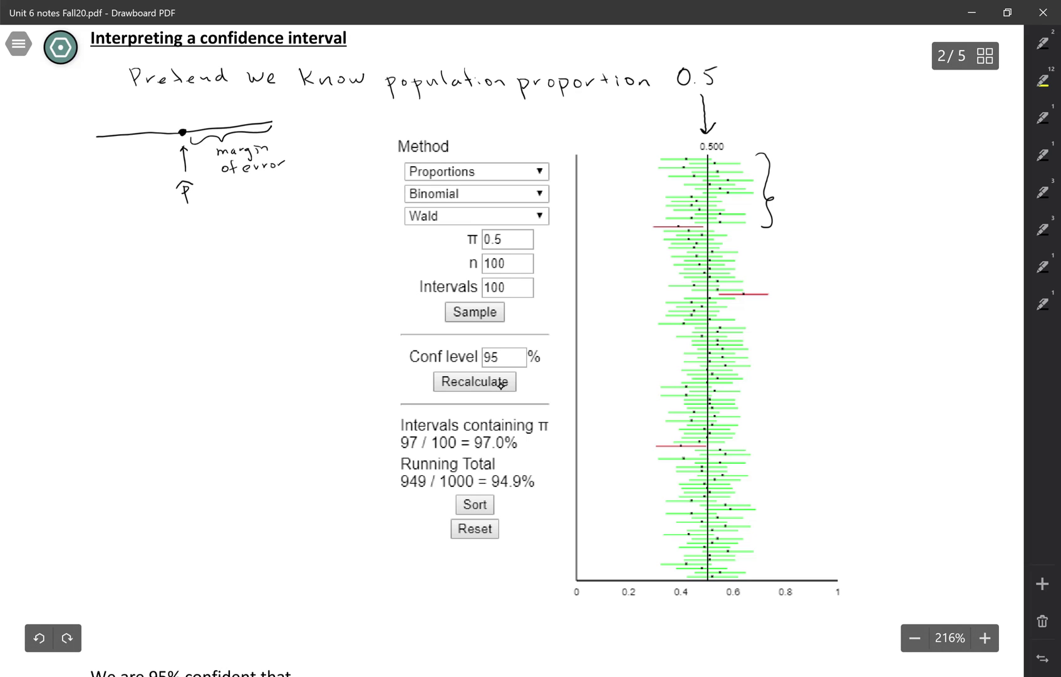
drag(793, 188, 832, 192)
drag(838, 182, 839, 192)
drag(857, 185, 869, 193)
drag(879, 185, 880, 195)
mouse_move(891, 178)
mouse_down()
mouse_move(892, 190)
mouse_move(898, 183)
mouse_up()
drag(898, 186, 928, 185)
drag(811, 209, 821, 208)
drag(825, 205, 862, 228)
drag(863, 215, 878, 216)
drag(882, 213, 928, 208)
mouse_move(931, 200)
mouse_down()
mouse_move(932, 214)
mouse_move(963, 205)
mouse_up()
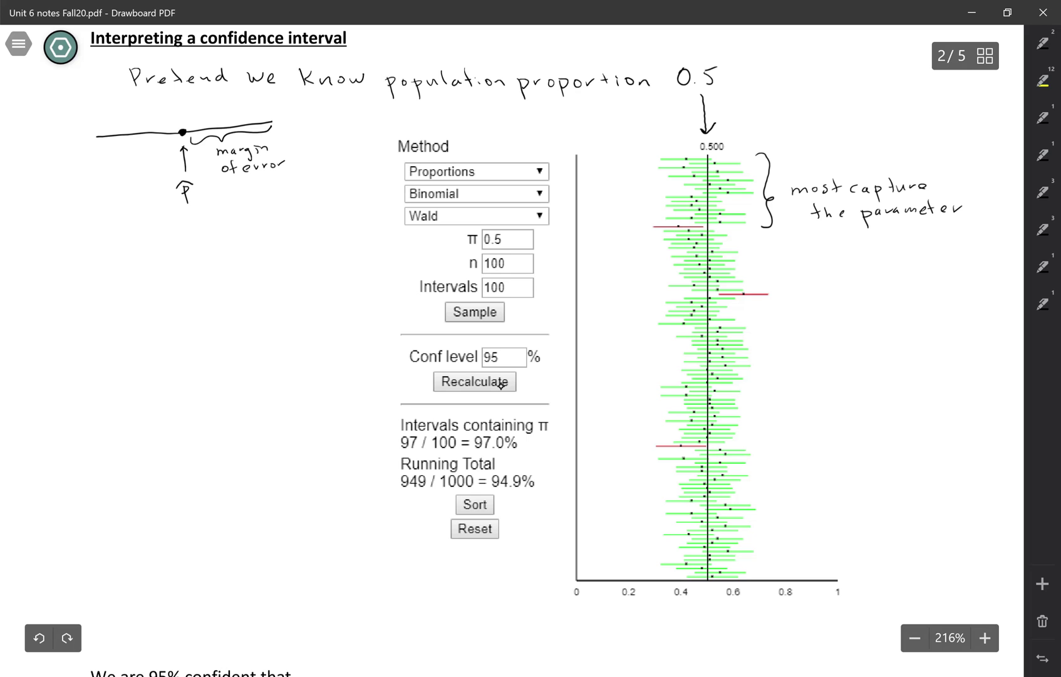
mouse_move(823, 291)
mouse_down()
mouse_move(786, 293)
mouse_move(874, 296)
mouse_up()
mouse_move(877, 289)
mouse_down()
mouse_move(906, 281)
mouse_move(936, 295)
mouse_up()
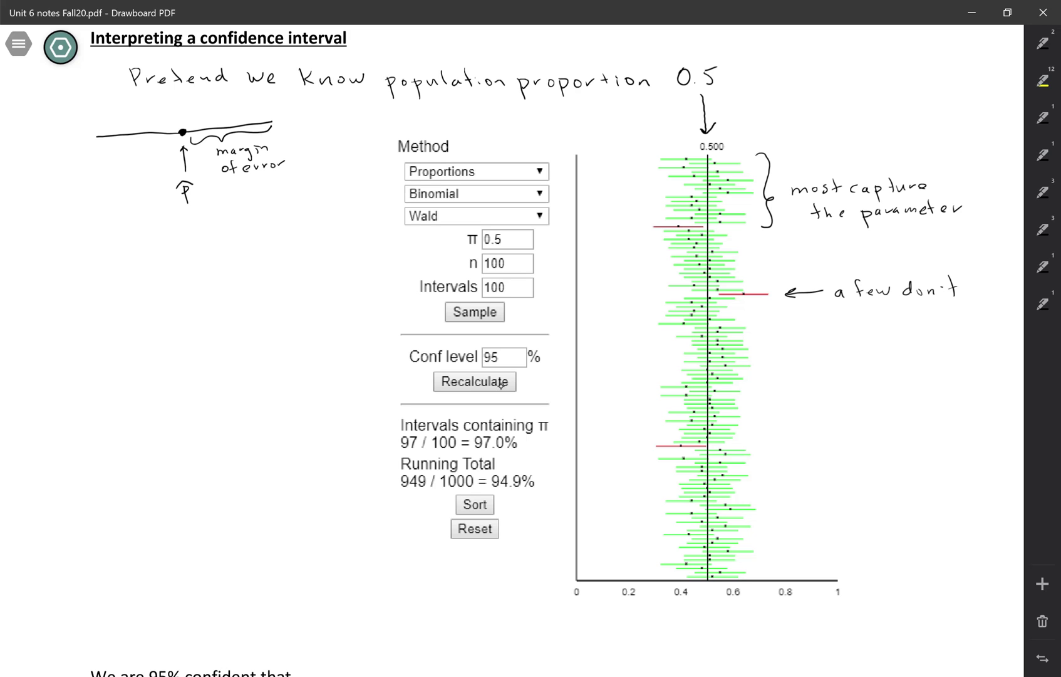
- Handwrite 'When conf level is 95%' on the left of the page
mouse_move(70, 263)
mouse_down()
mouse_move(75, 276)
mouse_move(90, 264)
mouse_move(150, 280)
mouse_up()
drag(158, 272, 172, 279)
mouse_move(185, 260)
mouse_down()
mouse_move(177, 279)
mouse_move(207, 281)
mouse_up()
drag(211, 276, 236, 270)
drag(238, 276, 274, 281)
mouse_move(290, 271)
mouse_down()
mouse_move(282, 281)
mouse_move(315, 270)
mouse_move(311, 283)
mouse_up()
mouse_move(320, 269)
mouse_down()
mouse_move(320, 283)
mouse_move(336, 266)
mouse_up()
drag(334, 265, 332, 274)
mouse_move(343, 265)
mouse_down()
mouse_move(331, 280)
mouse_move(348, 283)
mouse_up()
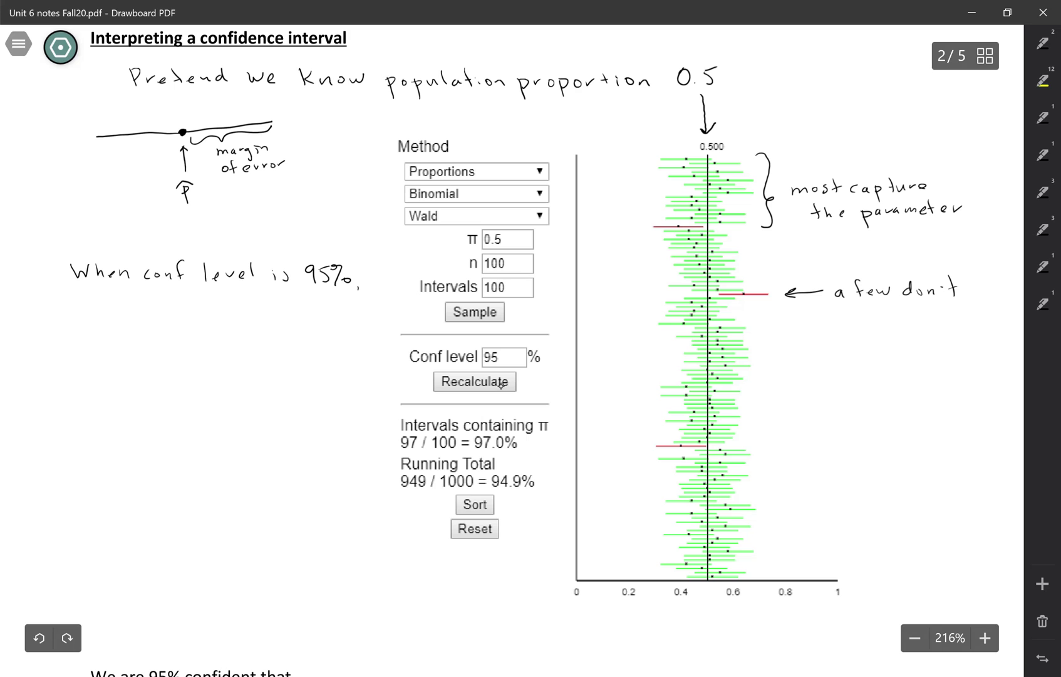
- Write 'Interval captures the' on the next line
drag(76, 298, 81, 308)
drag(86, 307, 118, 310)
drag(121, 301, 139, 309)
drag(149, 303, 182, 312)
drag(198, 307, 203, 325)
drag(203, 308, 216, 315)
drag(221, 306, 240, 308)
drag(245, 310, 323, 317)
- Add 'true parameter for' on the third line
mouse_move(93, 331)
mouse_down()
mouse_move(102, 342)
mouse_move(110, 335)
mouse_up()
drag(118, 339, 129, 344)
mouse_move(131, 340)
mouse_down()
mouse_move(143, 336)
mouse_move(165, 357)
mouse_move(174, 344)
mouse_up()
drag(183, 341, 225, 343)
drag(229, 340, 242, 342)
drag(239, 337, 257, 342)
drag(266, 337, 301, 342)
drag(308, 341, 325, 343)
- Finish with '95% of samples', then circle 94.9% and draw an arrow to Conf level
drag(109, 362, 109, 376)
mouse_move(123, 365)
mouse_down()
mouse_move(117, 377)
mouse_move(134, 368)
mouse_up()
mouse_move(141, 362)
mouse_down()
mouse_move(130, 379)
mouse_move(180, 379)
mouse_up()
drag(177, 371, 232, 378)
drag(239, 373, 254, 378)
mouse_move(261, 371)
mouse_down()
mouse_move(260, 391)
mouse_move(266, 379)
mouse_up()
drag(268, 377, 287, 381)
drag(300, 371, 292, 379)
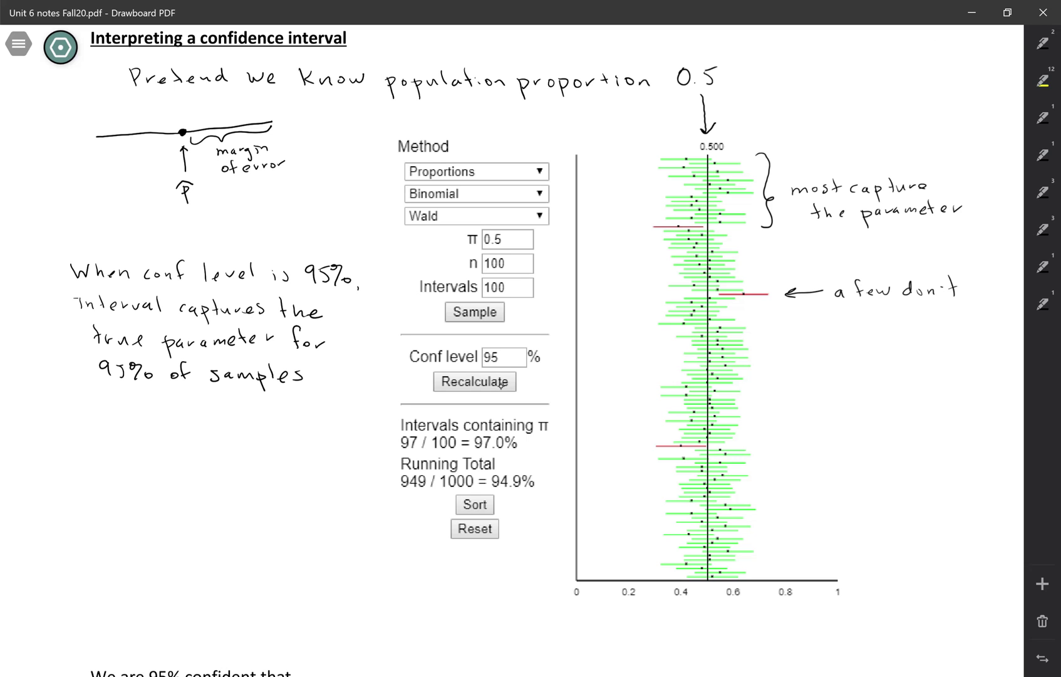
mouse_move(503, 475)
mouse_down()
mouse_move(495, 495)
mouse_move(542, 487)
mouse_move(533, 470)
mouse_move(500, 465)
mouse_up()
mouse_move(540, 476)
mouse_down()
mouse_move(566, 377)
mouse_move(544, 357)
mouse_move(545, 367)
mouse_up()
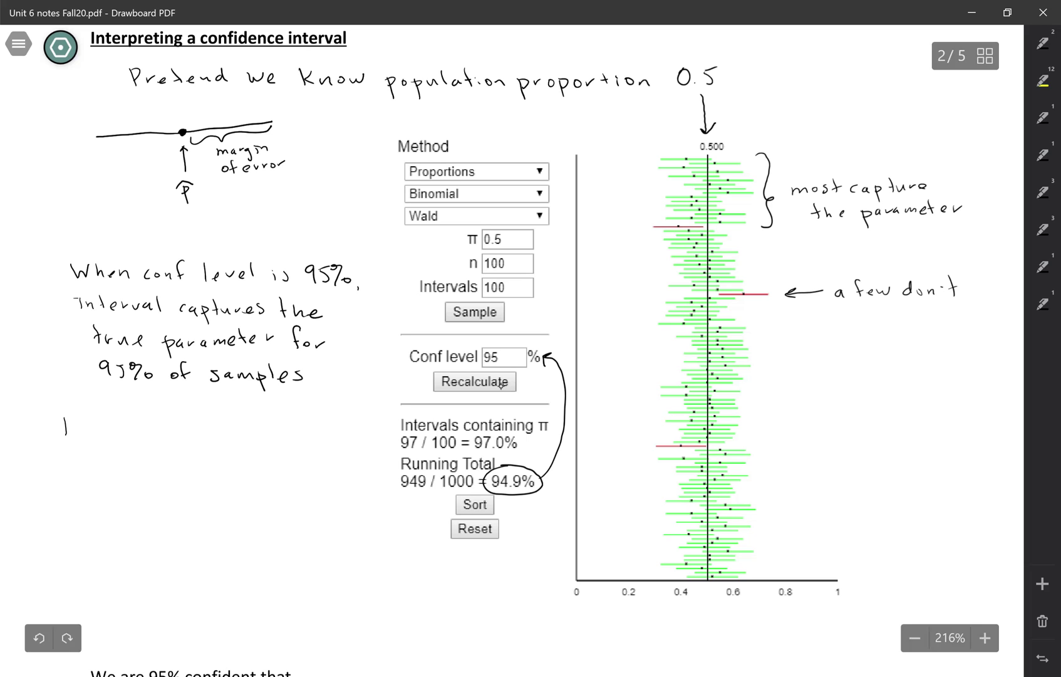
- Handwrite 'In real life: ONE sample' below the earlier notes
mouse_move(58, 418)
mouse_down()
mouse_move(73, 436)
mouse_move(132, 429)
mouse_move(135, 437)
mouse_move(164, 439)
mouse_up()
drag(178, 420, 173, 440)
drag(171, 433, 193, 441)
click(202, 434)
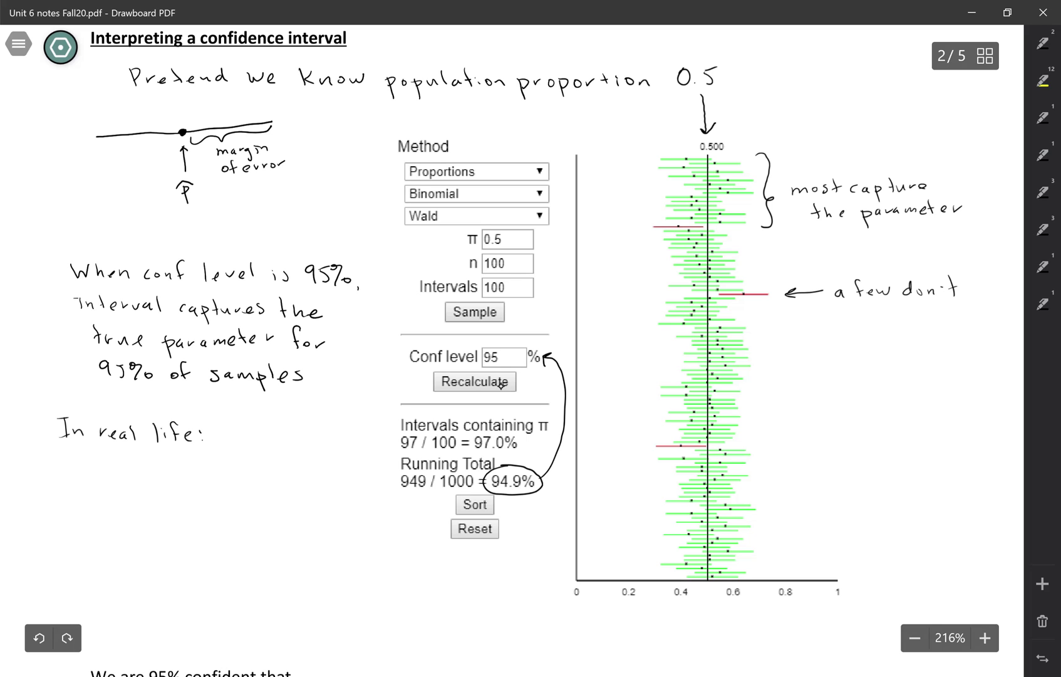
drag(228, 422, 249, 437)
drag(250, 438, 250, 422)
mouse_move(257, 424)
mouse_down()
mouse_move(258, 439)
mouse_move(268, 421)
mouse_up()
mouse_move(258, 431)
mouse_down()
mouse_move(337, 450)
mouse_move(338, 431)
mouse_up()
mouse_move(339, 438)
mouse_down()
mouse_move(345, 425)
mouse_move(356, 439)
mouse_up()
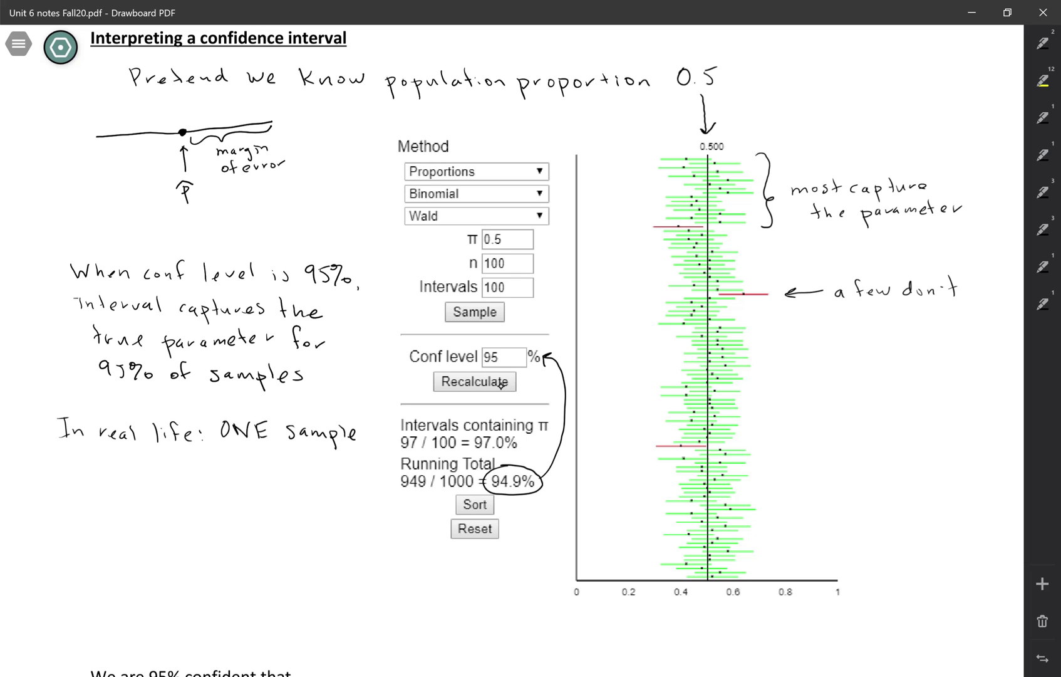
- Write 'ONE interval' on the line beneath
drag(226, 454, 312, 472)
mouse_move(316, 453)
mouse_down()
mouse_move(317, 472)
mouse_move(319, 460)
mouse_up()
drag(323, 468, 341, 465)
drag(342, 465, 358, 475)
drag(364, 474, 369, 457)
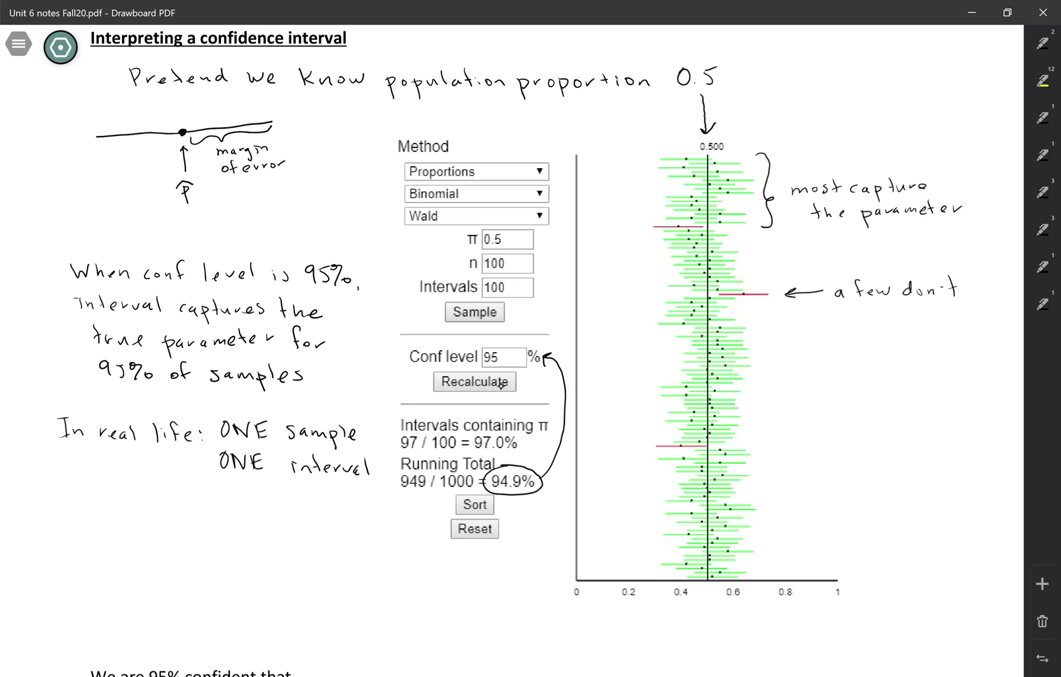
- Write 'But we've shown formula' at the left
drag(76, 507, 85, 527)
drag(94, 518, 187, 520)
drag(195, 524, 229, 528)
drag(240, 514, 249, 527)
drag(254, 519, 273, 530)
drag(276, 520, 315, 528)
drag(329, 520, 358, 528)
drag(360, 524, 379, 531)
drag(391, 526, 393, 533)
- Finish the sentence with 'works most of the time' on the next line
drag(89, 547, 111, 550)
drag(116, 550, 129, 554)
mouse_move(139, 546)
mouse_down()
mouse_move(134, 555)
mouse_move(149, 559)
mouse_move(216, 556)
mouse_up()
mouse_move(231, 554)
mouse_down()
mouse_move(223, 561)
mouse_move(243, 549)
mouse_move(265, 559)
mouse_up()
mouse_move(284, 544)
mouse_down()
mouse_move(279, 562)
mouse_move(312, 564)
mouse_move(319, 553)
mouse_up()
drag(321, 549, 351, 560)
drag(369, 545, 373, 565)
drag(366, 553, 380, 553)
drag(386, 557, 421, 563)
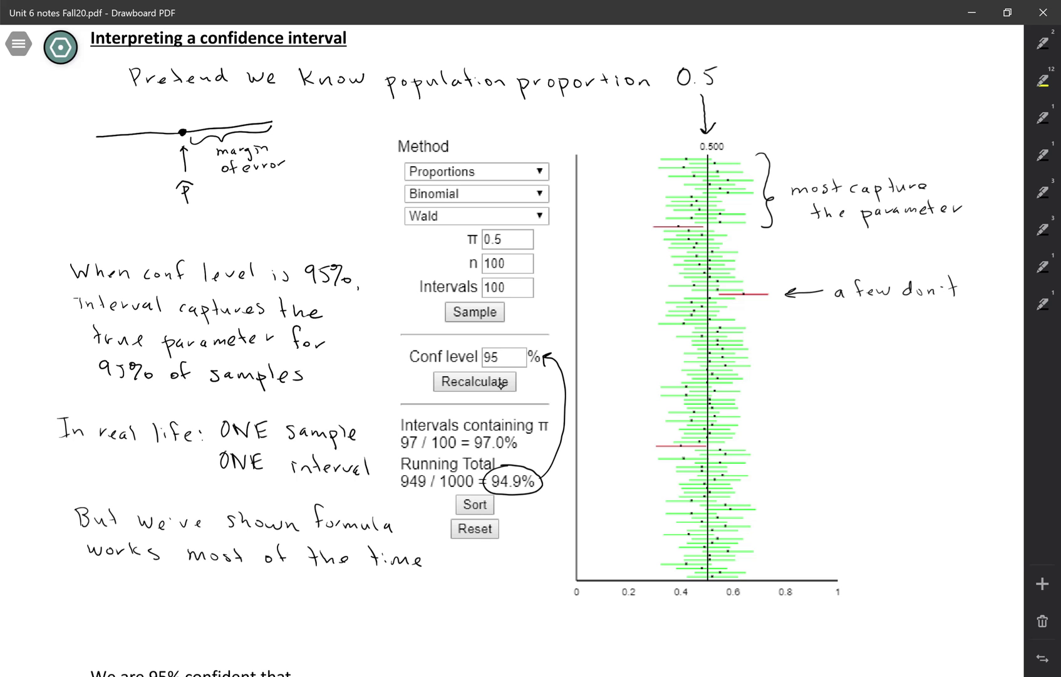
- Handwrite '[parameter in context]' after 'We are 95% confident that…'
scroll(500, 384, down, 3)
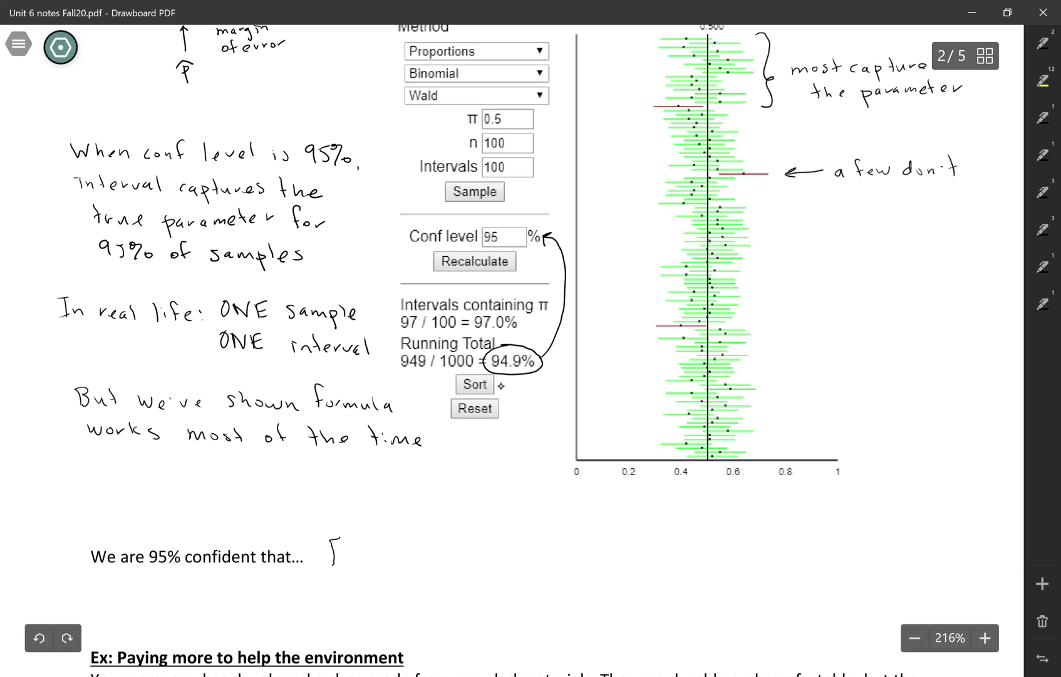
mouse_move(342, 537)
mouse_down()
mouse_move(345, 570)
mouse_move(376, 566)
mouse_up()
drag(378, 566, 395, 566)
drag(402, 567, 420, 566)
drag(422, 561, 435, 564)
drag(431, 557, 451, 564)
drag(453, 565, 480, 564)
drag(477, 551, 529, 562)
drag(536, 554, 559, 562)
drag(569, 543, 563, 562)
drag(560, 554, 579, 559)
drag(585, 553, 590, 561)
mouse_move(605, 543)
mouse_down()
mouse_move(603, 564)
mouse_move(637, 566)
mouse_up()
drag(670, 551, 739, 564)
- Finish the template by handwriting 'is between __ and __.' after the bracket
drag(749, 547, 746, 564)
drag(743, 556, 798, 562)
drag(805, 564, 814, 554)
drag(828, 565, 863, 566)
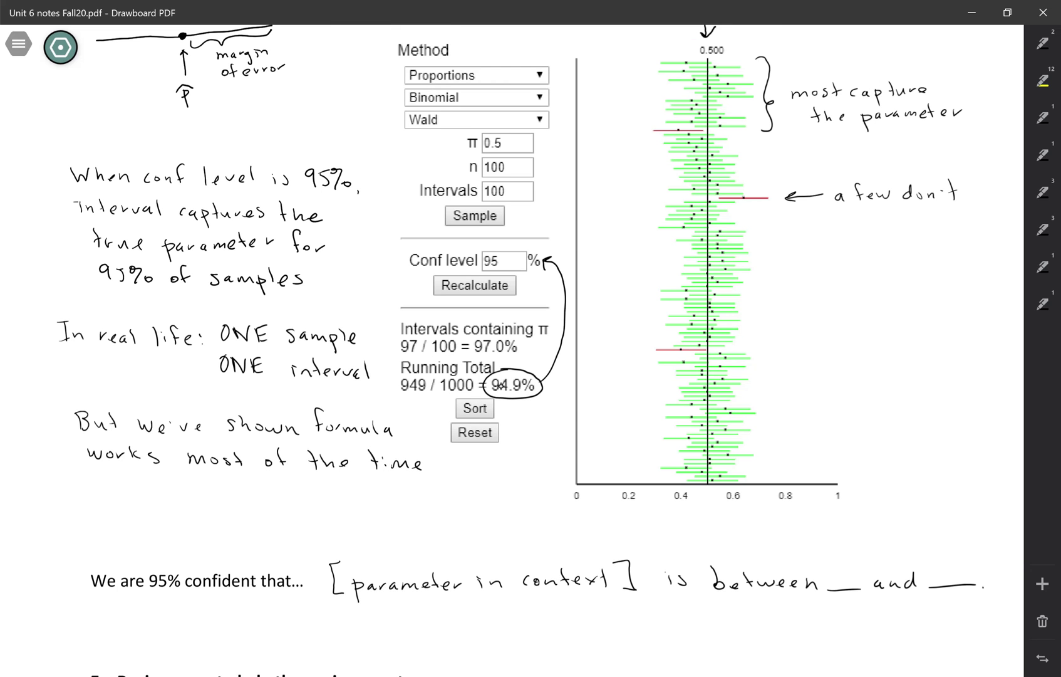